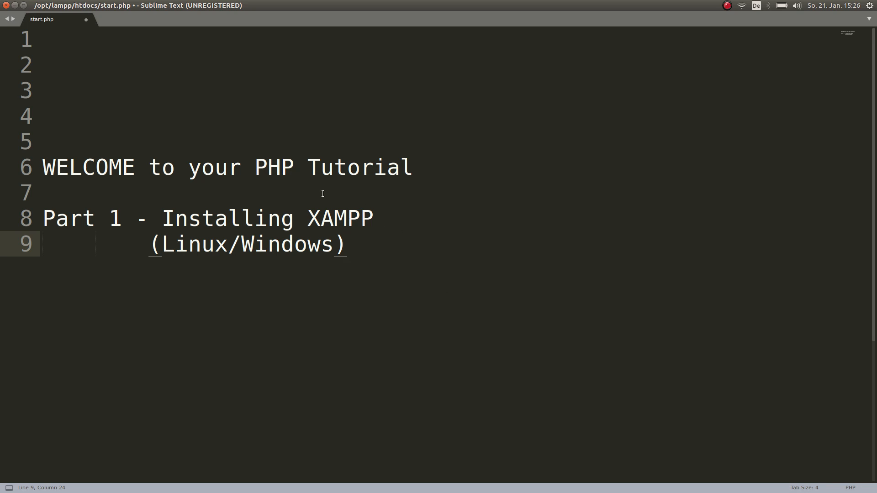
Step: Place the insertion point before 'Tutorial' in the heading on line 6
left_click(308, 167)
type("7")
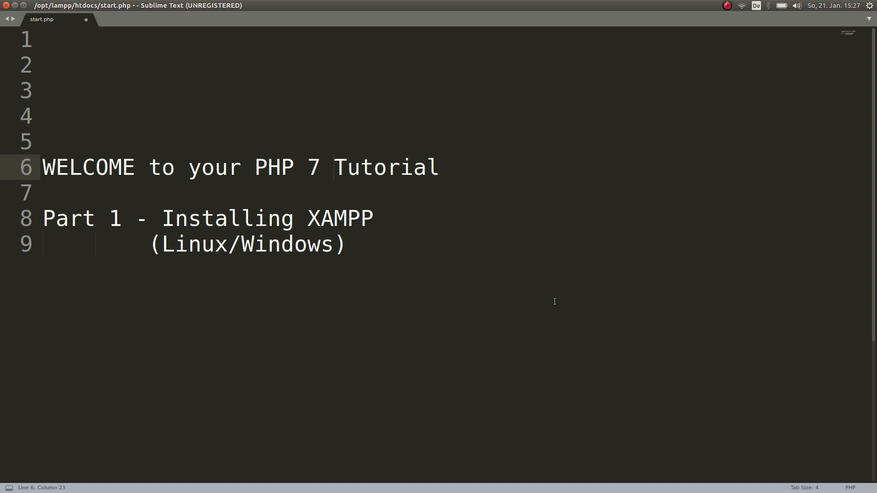
mouse_move(1, 221)
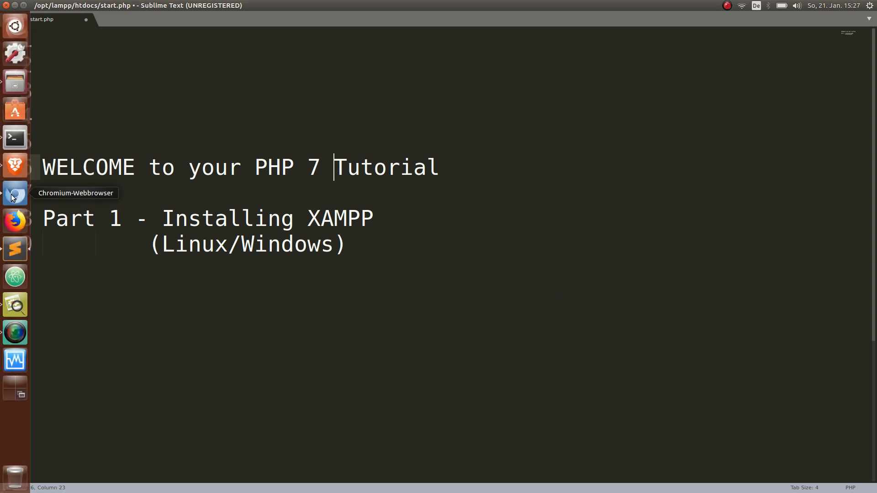
Step: Bring up the PHP architecture diagram image php.gif from the launcher
left_click(15, 305)
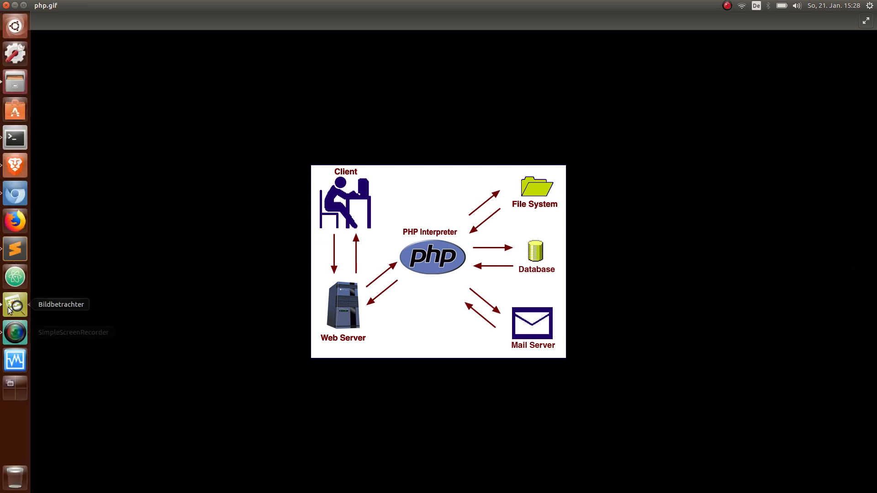
Step: Switch to the workspace with the XAMPP download page and close the recent-downloads bar
left_click(15, 195)
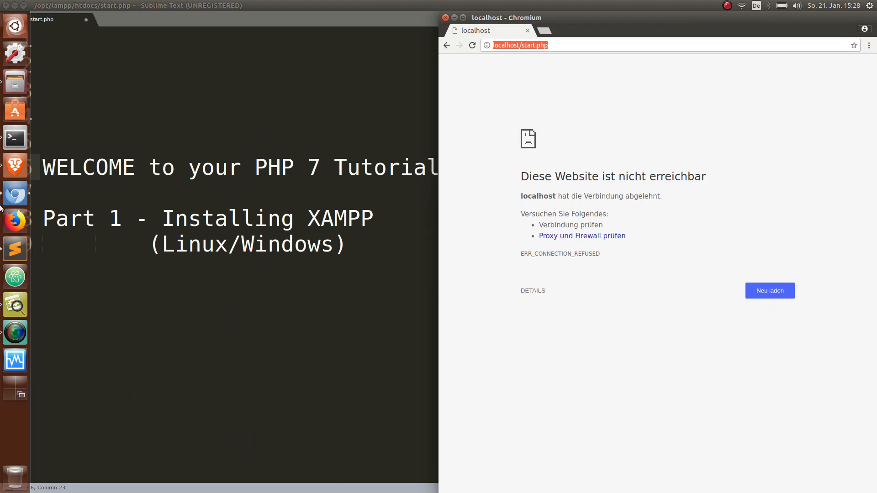
left_click(15, 359)
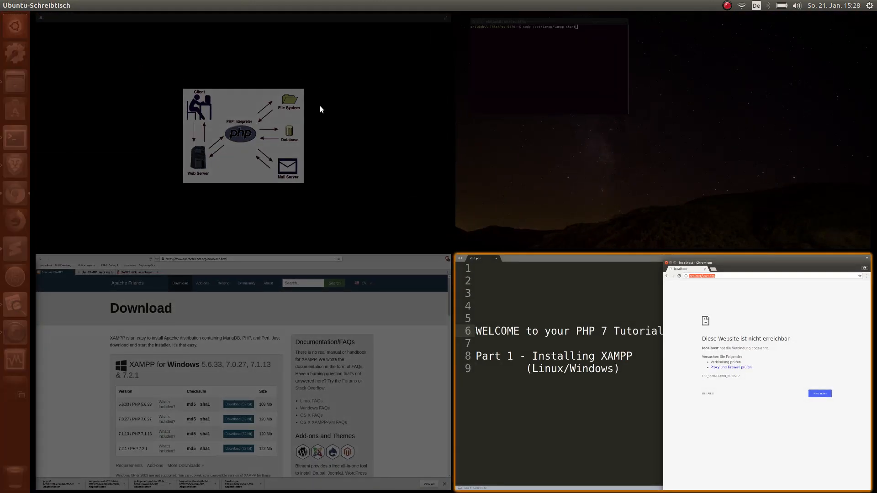
left_click(292, 329)
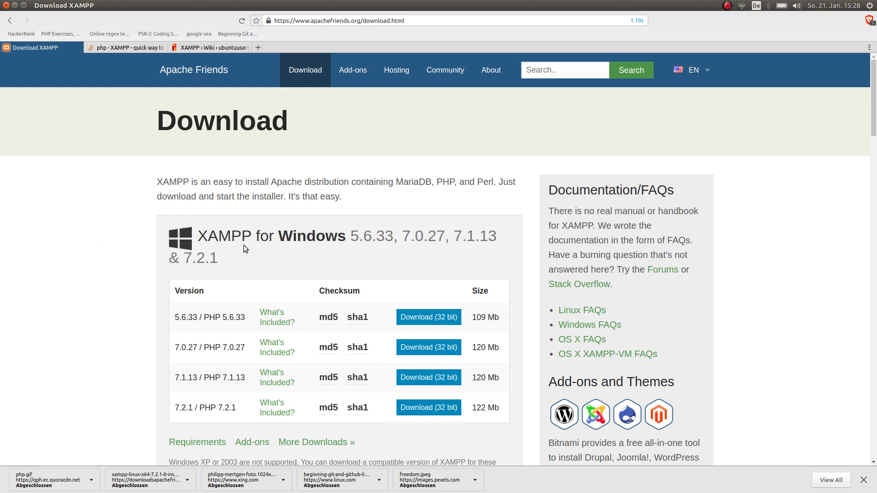
scroll(302, 236, "down", 3)
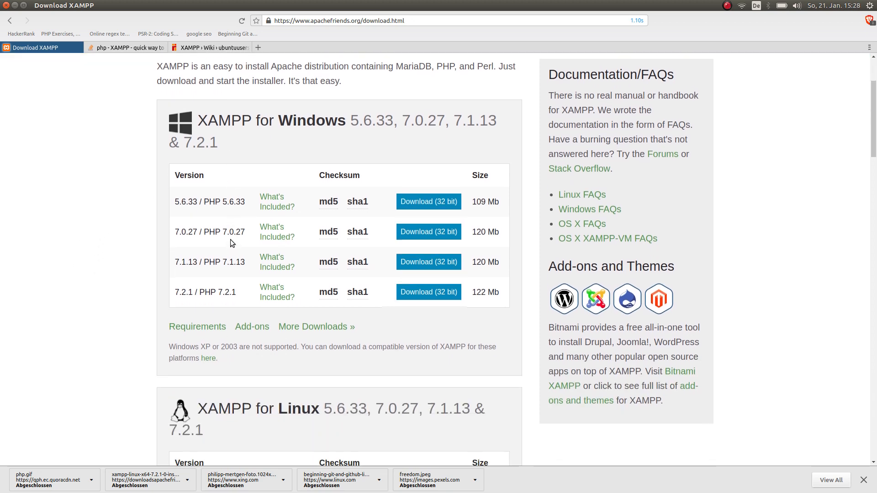
scroll(230, 239, "down", 3)
scroll(230, 241, "down", 3)
scroll(230, 241, "down", 2)
scroll(230, 240, "down", 1)
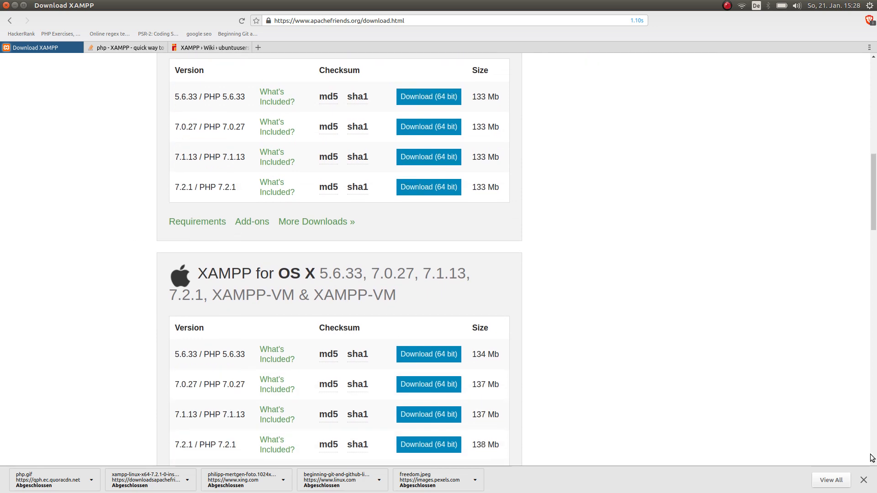
left_click(863, 480)
scroll(638, 356, "up", 3)
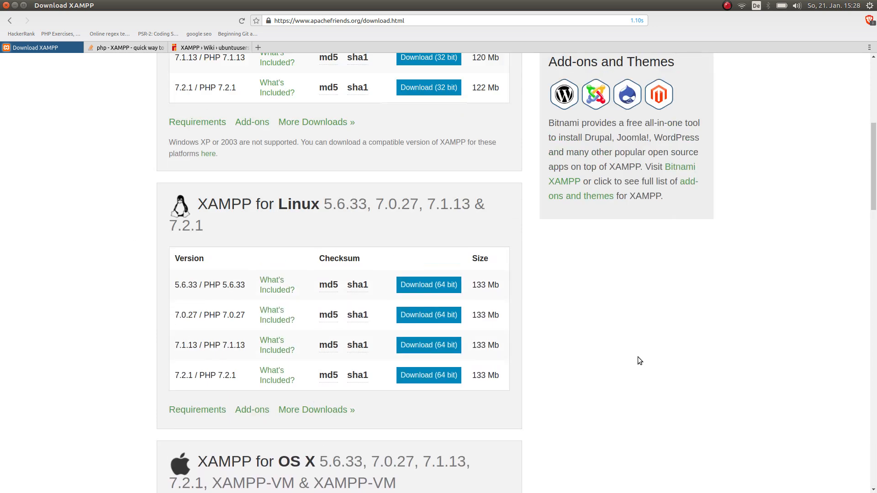
scroll(639, 357, "up", 1)
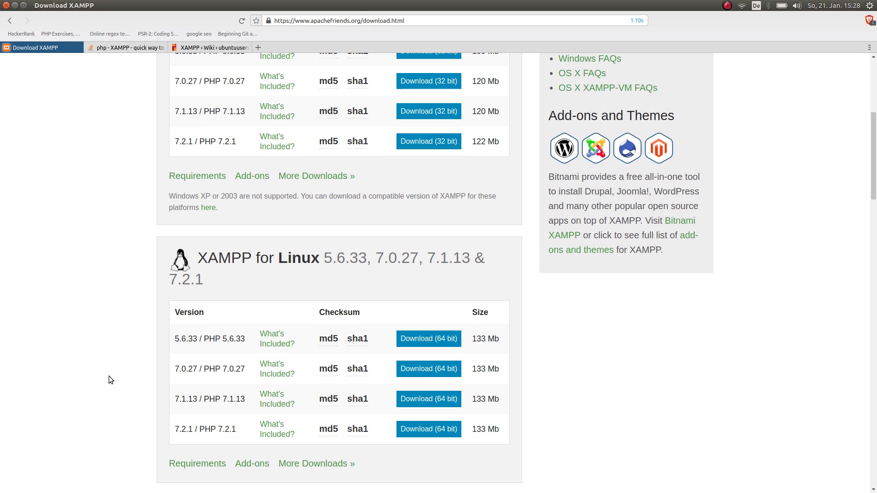
scroll(83, 307, "up", 3)
scroll(103, 226, "up", 2)
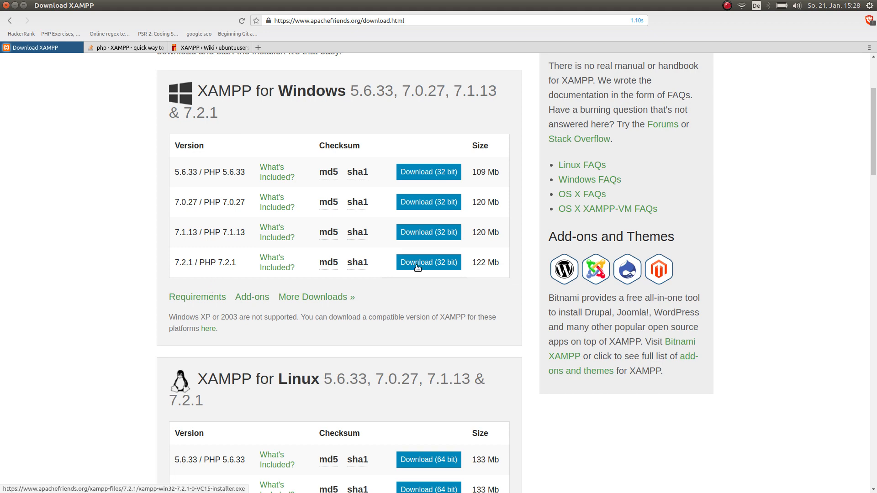
scroll(142, 286, "down", 3)
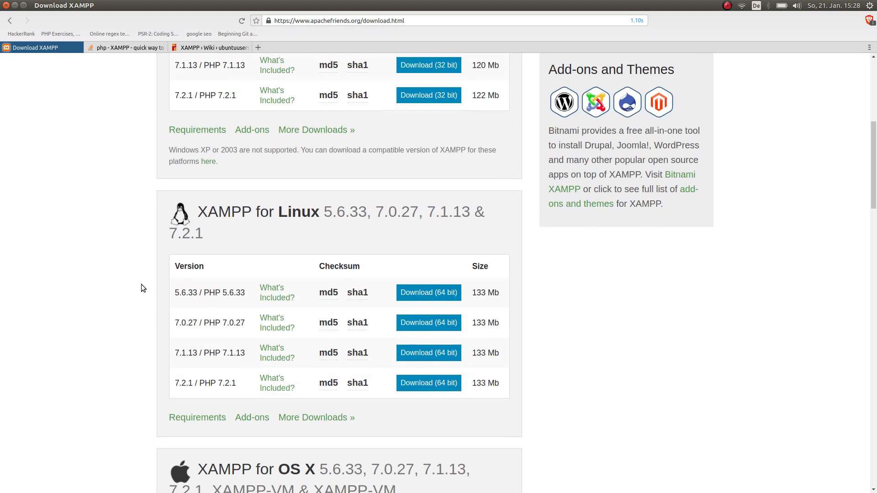
scroll(142, 285, "down", 1)
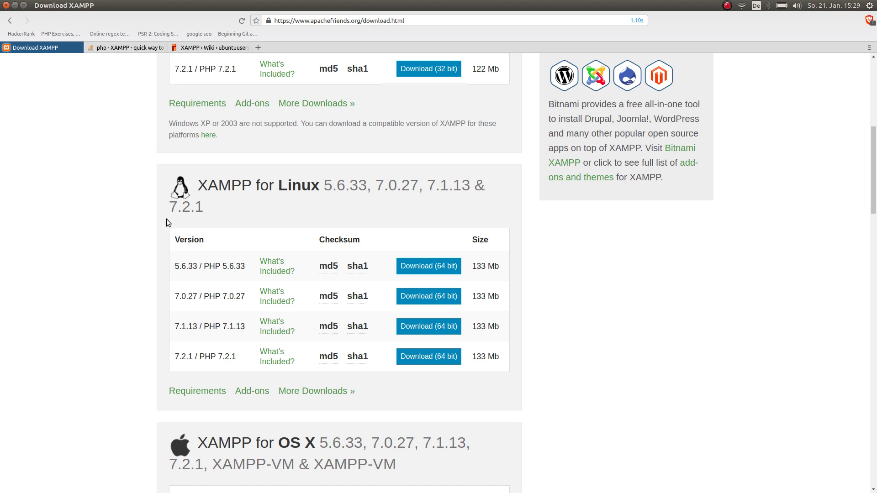
Step: View the Stack Overflow Apache-restart question, then the ubuntuusers XAMPP wiki page
left_click(109, 48)
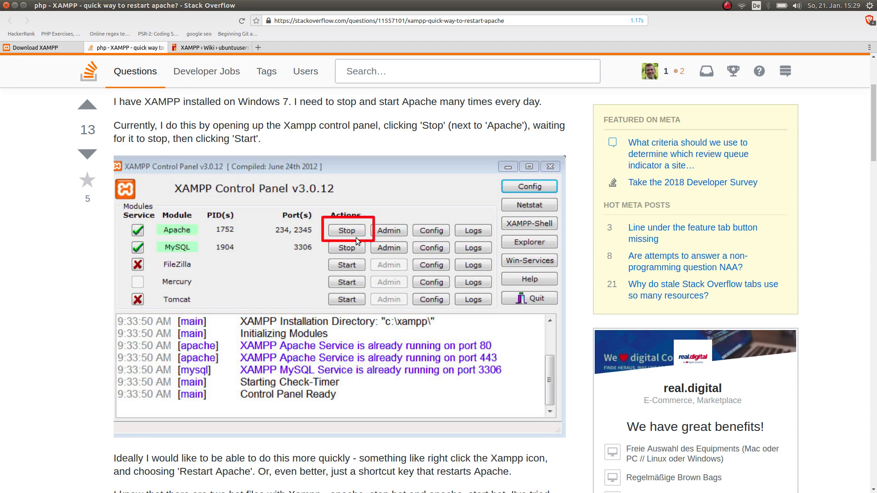
left_click(201, 47)
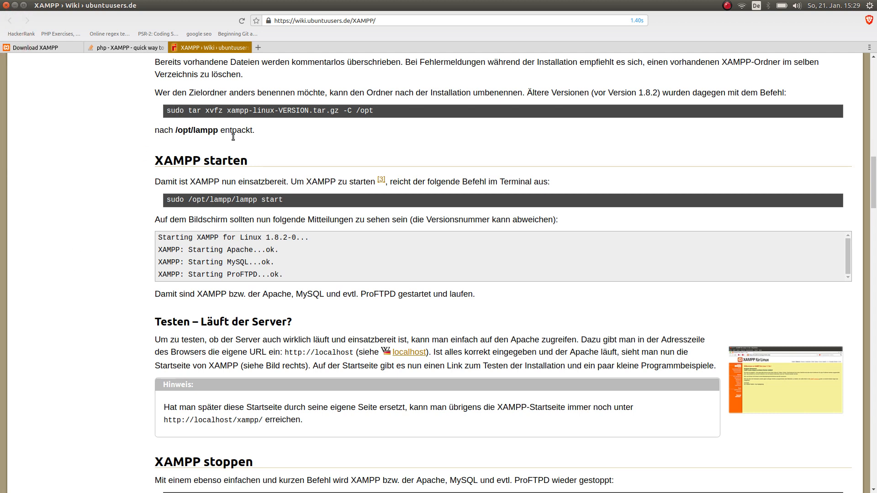
Step: Copy the 'sudo /opt/lampp/lampp start' command from the wiki
left_click_drag(291, 201, 162, 200)
key("ctrl+c")
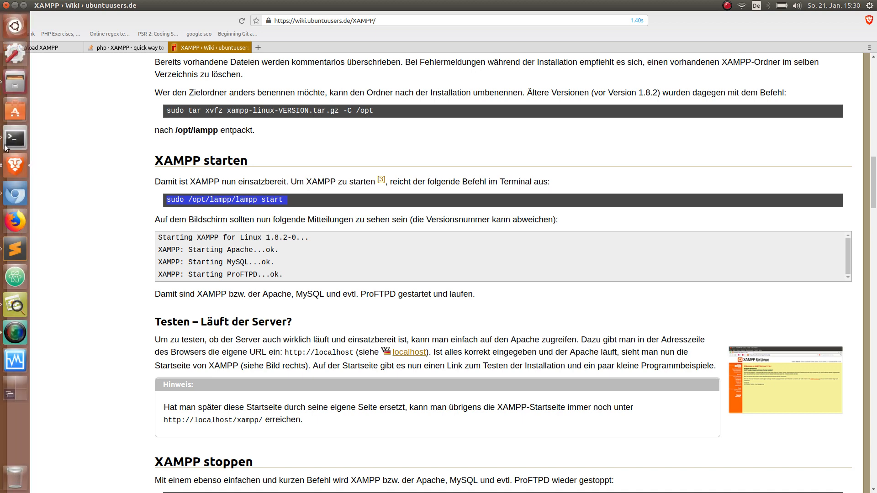
Step: Run 'sudo /opt/lampp/lampp start' in Terminal with the administrator password, then show php.gif
left_click(15, 139)
key("ctrl+shift+v")
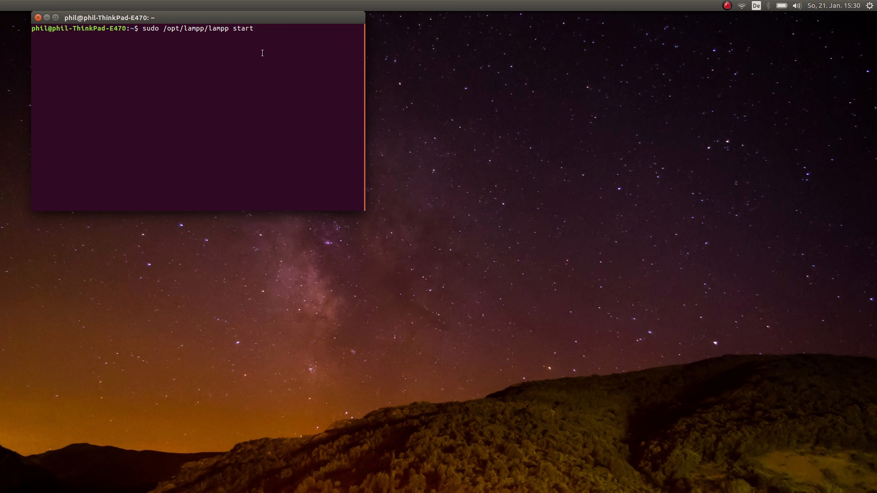
key("Return")
key("Return")
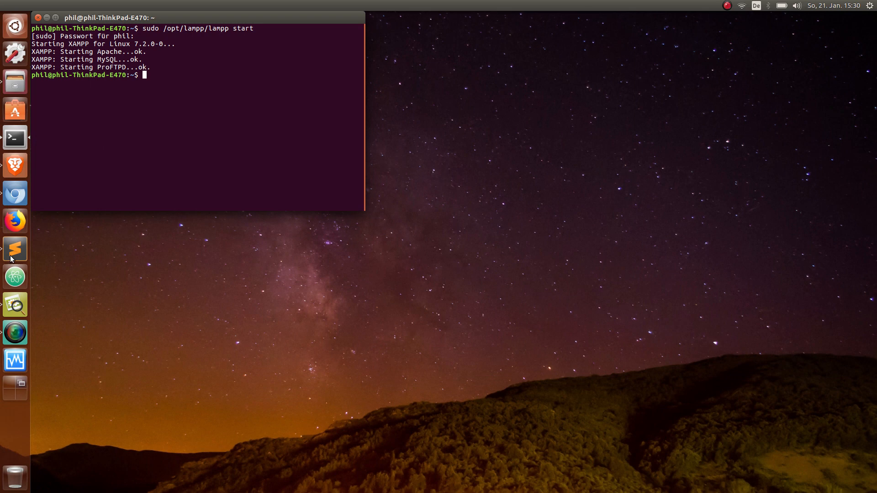
left_click(16, 305)
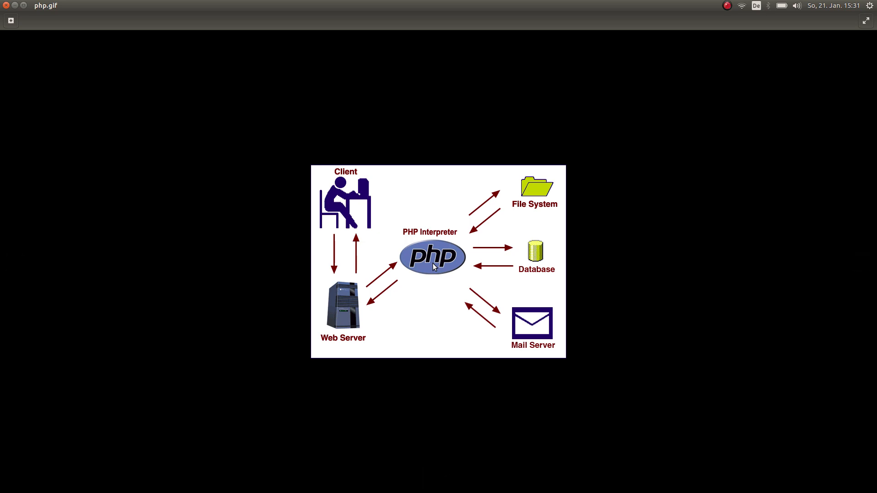
mouse_move(1, 219)
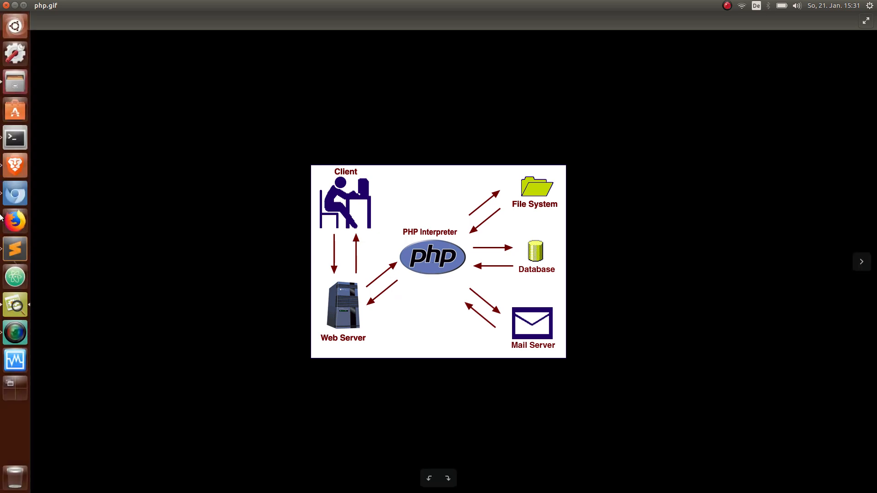
Step: Return to the browser and its Download XAMPP page
left_click(13, 165)
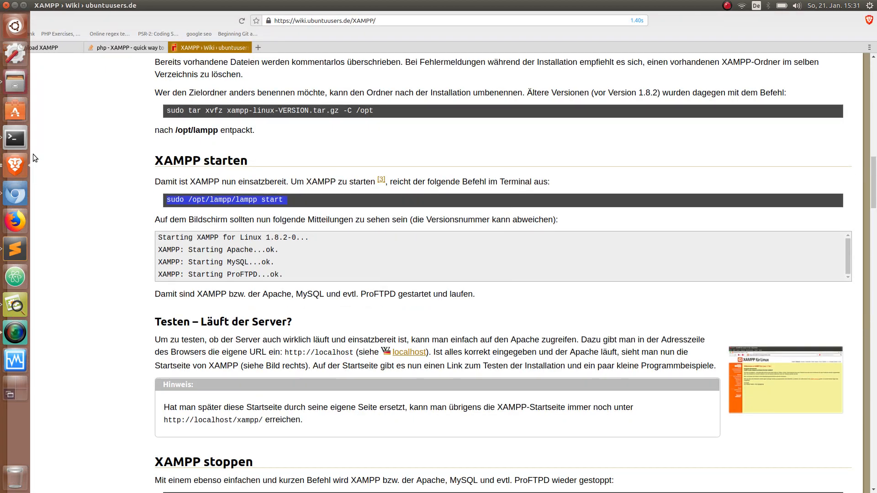
left_click(53, 49)
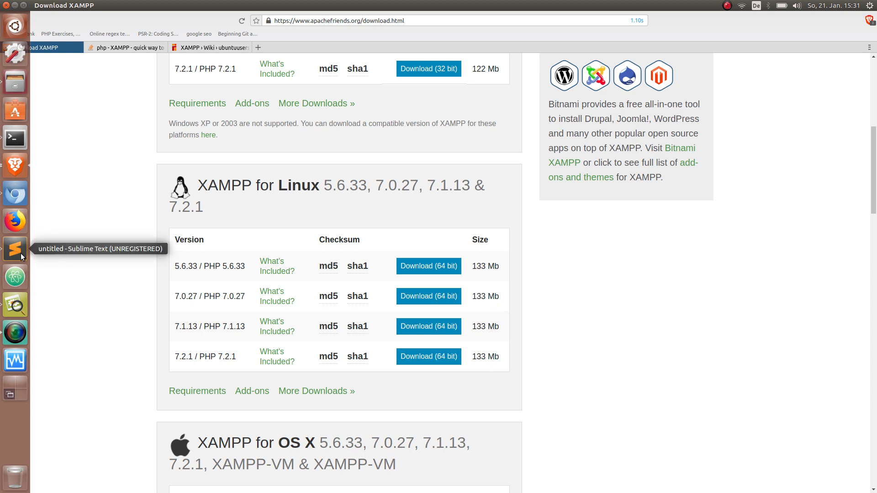
Step: Delete the tutorial text on lines 2 to 9 of start.php
mouse_move(15, 249)
left_click(18, 248)
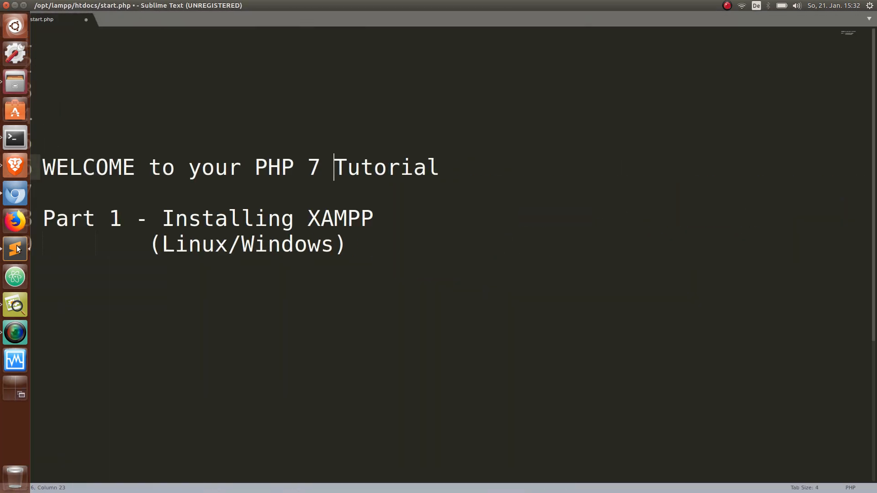
left_click(357, 244)
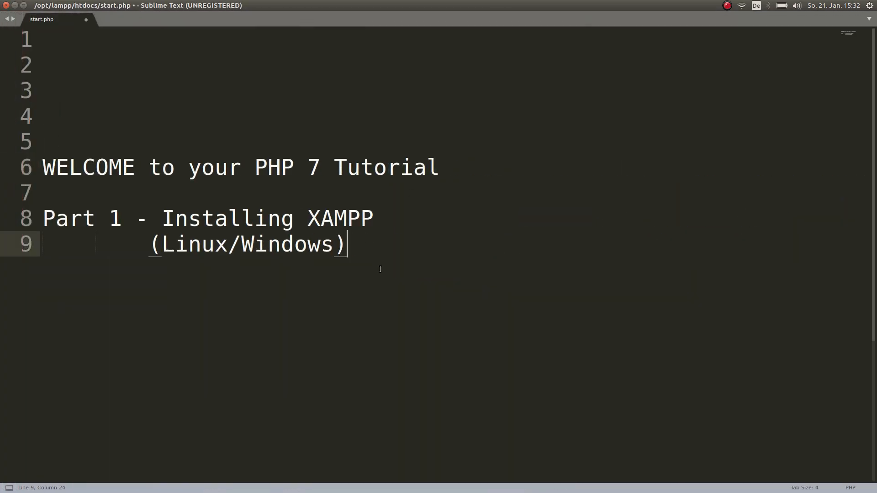
left_click_drag(384, 267, 43, 62)
key("Delete")
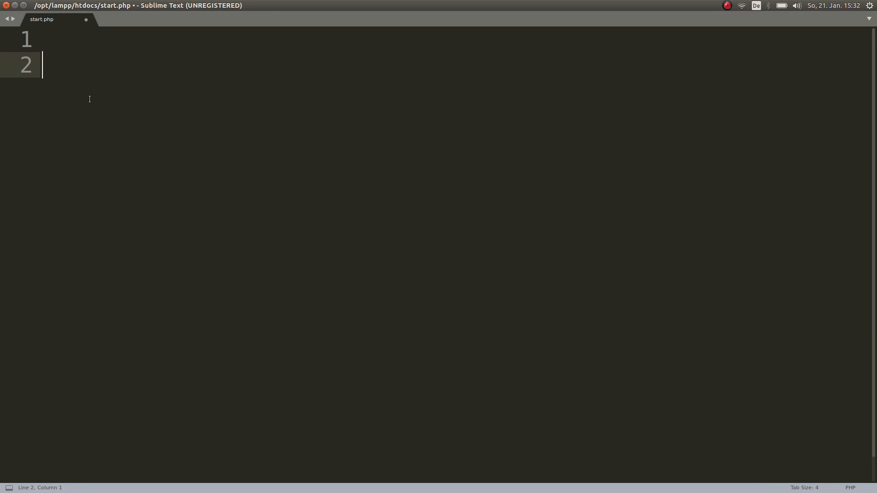
scroll(85, 101, "down", 3)
scroll(76, 113, "down", 2)
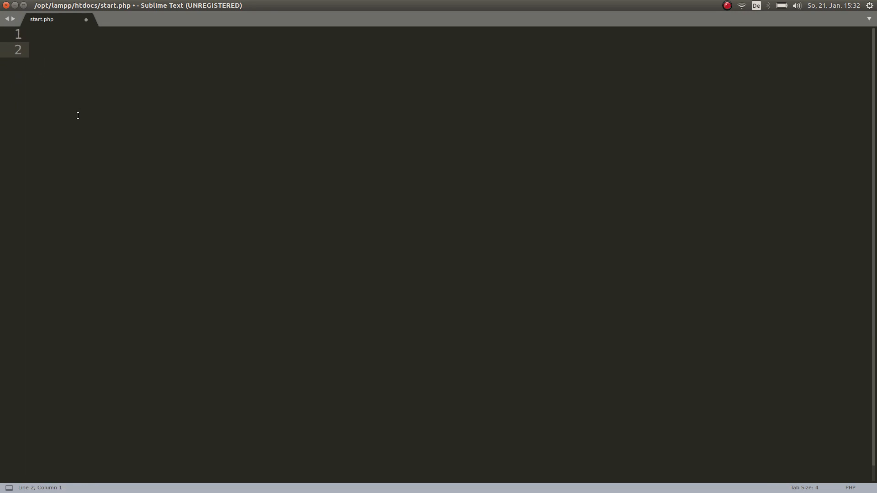
Step: Dock the editor to the left screen half and focus Chromium showing localhost/start.php
left_click_drag(473, 3, 1, 261)
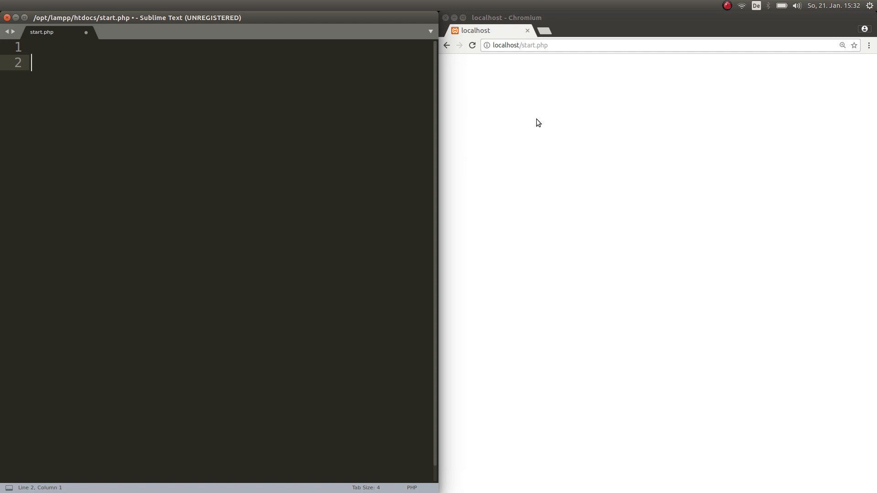
left_click(511, 155)
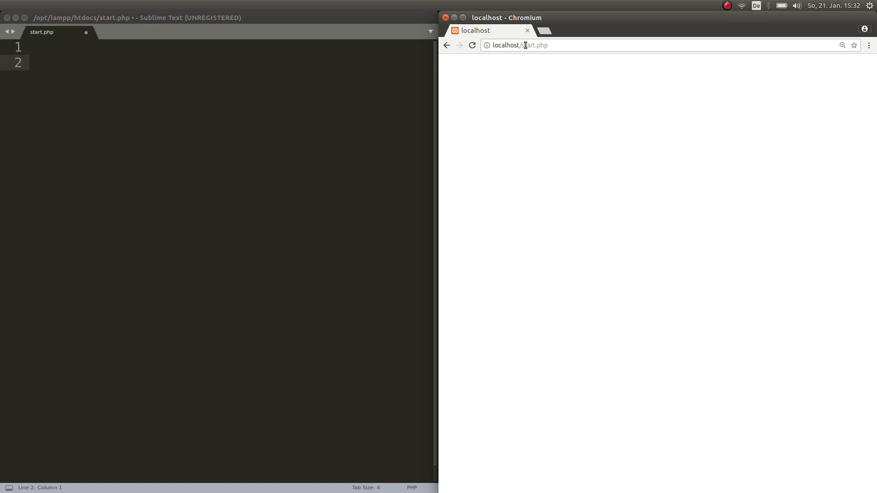
Step: Select the whole localhost/start.php address in Chromium's address bar
left_click(560, 46)
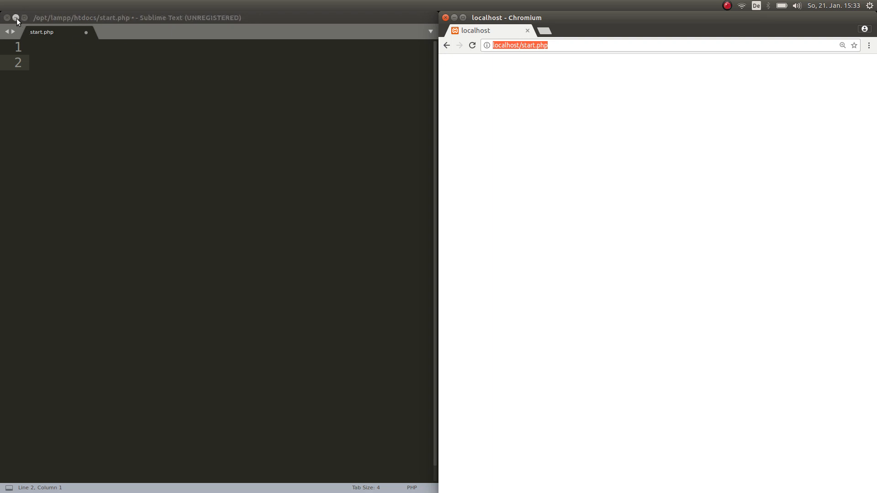
Step: Create a new empty untitled file via File > New File and reopen the File menu
left_click(41, 19)
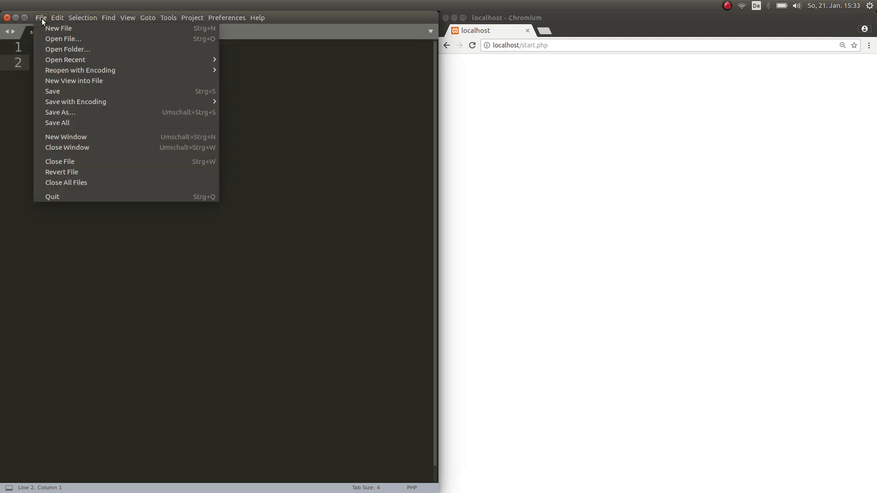
left_click(41, 31)
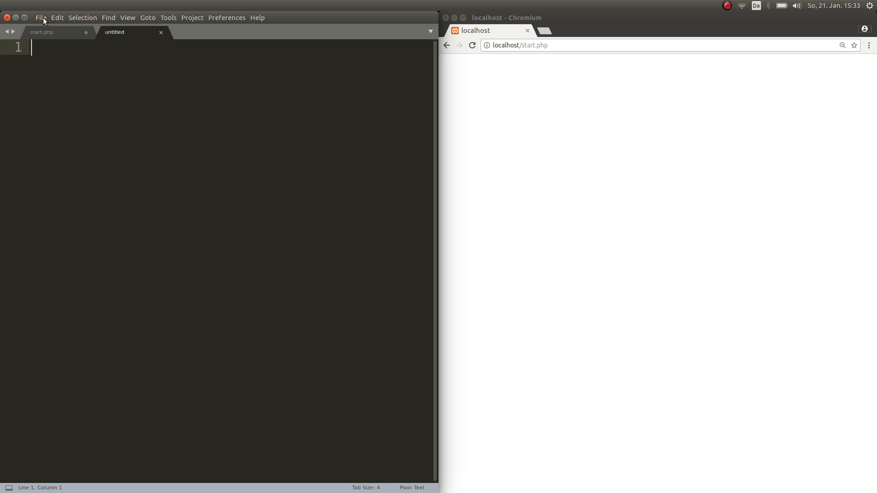
left_click(40, 17)
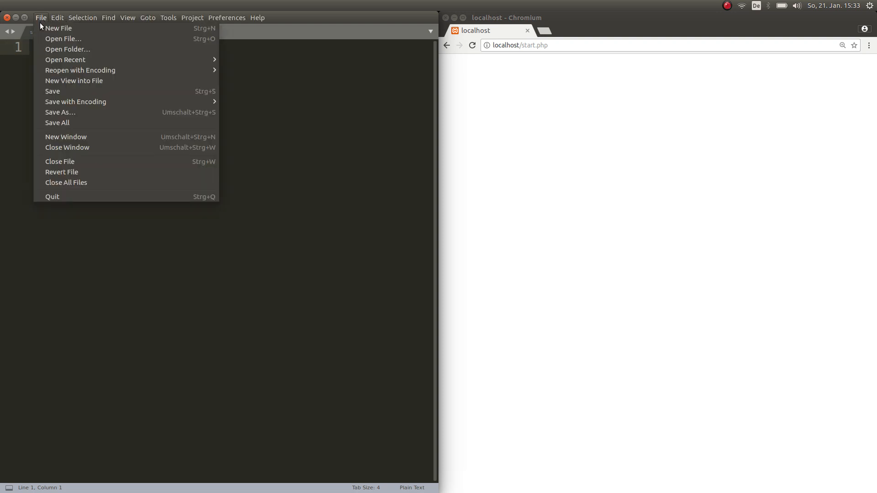
left_click(64, 112)
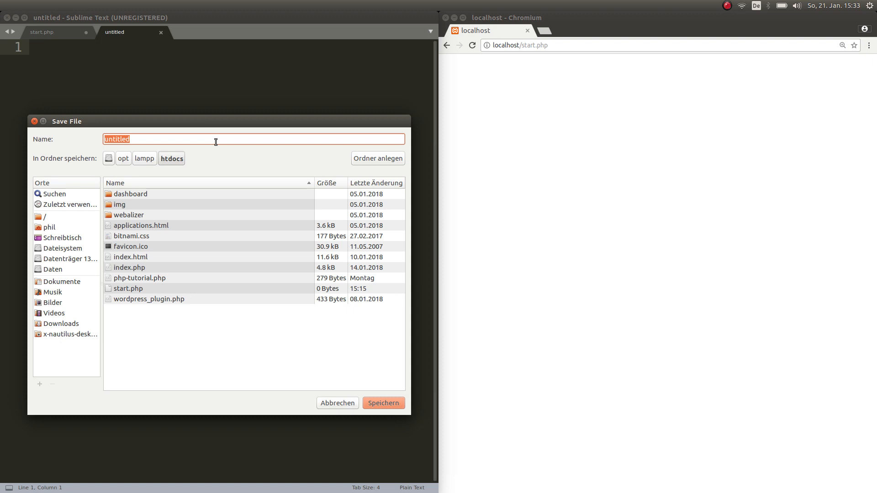
type("start.")
type("php")
key("shift+Left")
key("shift+Left")
key("shift+Left")
key("shift+Left")
key("End")
left_click(109, 159)
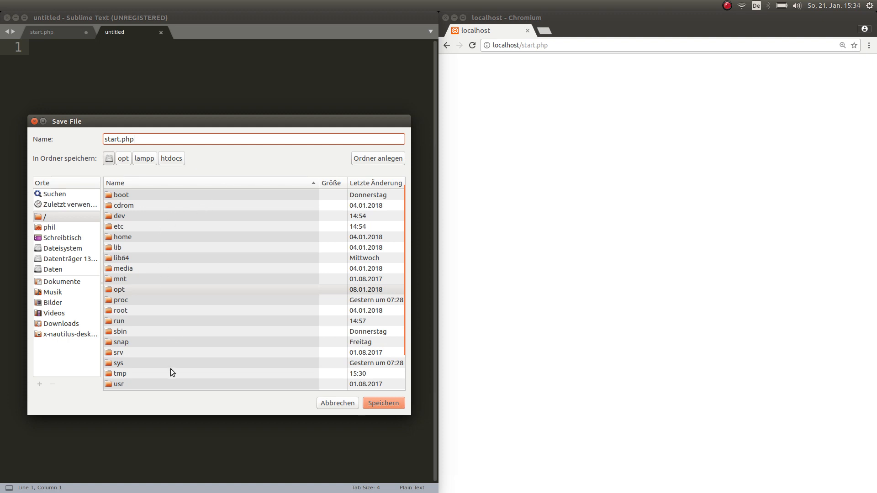
scroll(170, 308, "down", 2)
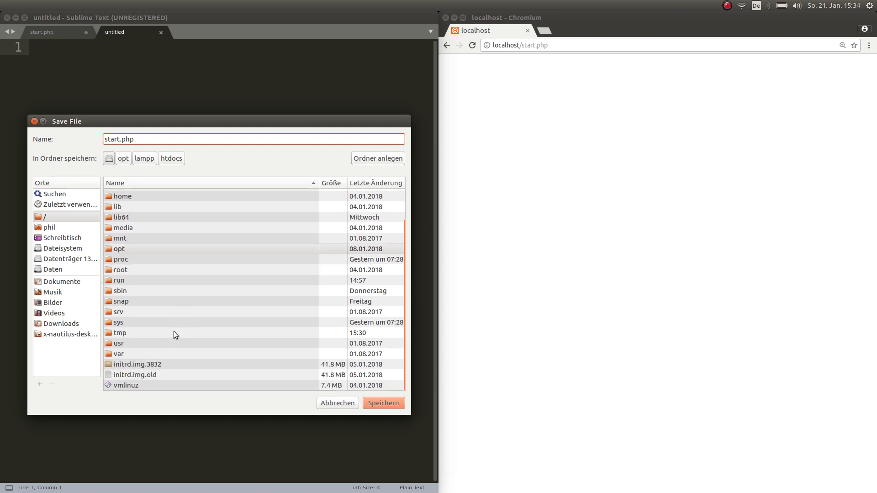
scroll(173, 331, "up", 2)
scroll(178, 335, "down", 2)
Step: Note the path programsx64 -> xampp -> htdocs on three lines in the untitled buffer
left_click(34, 121)
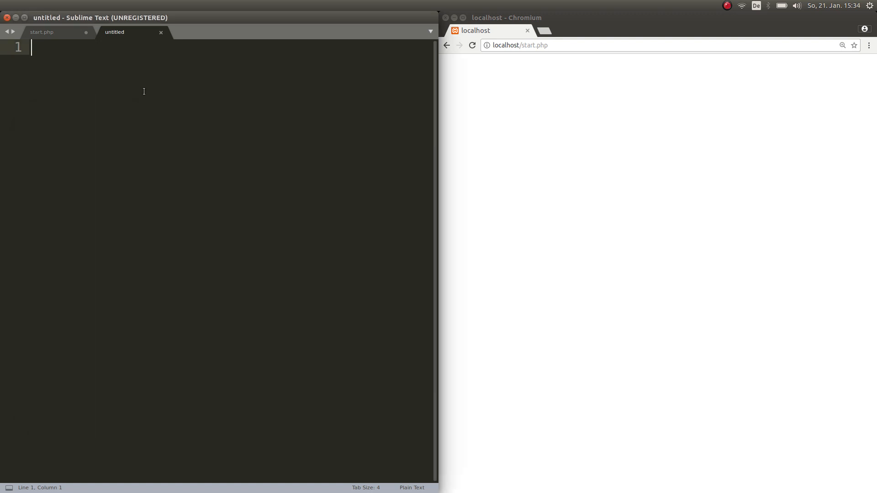
type("programs")
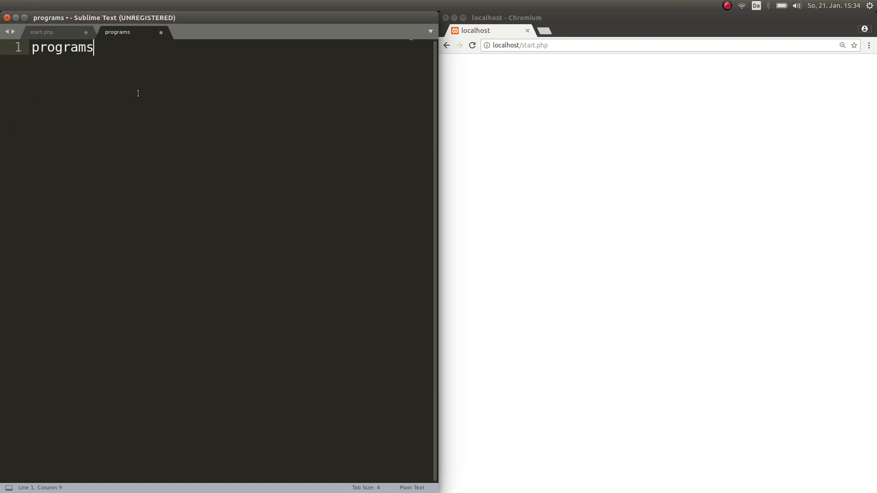
type("x")
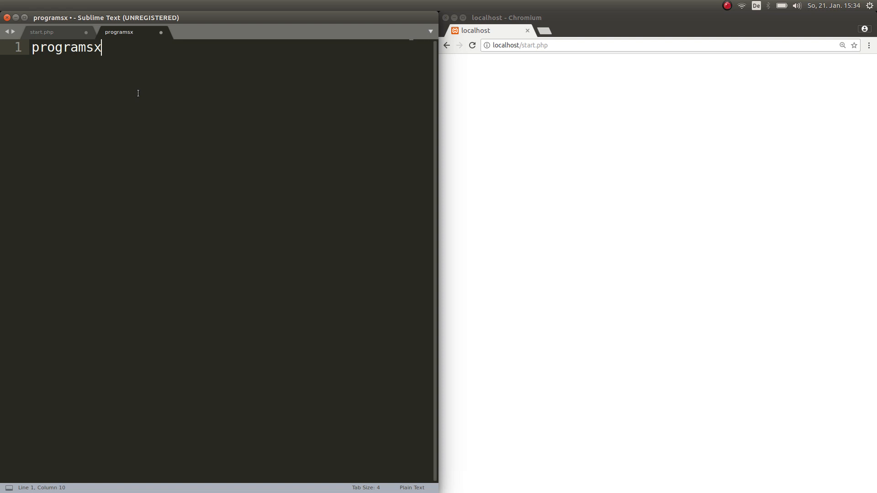
type("64")
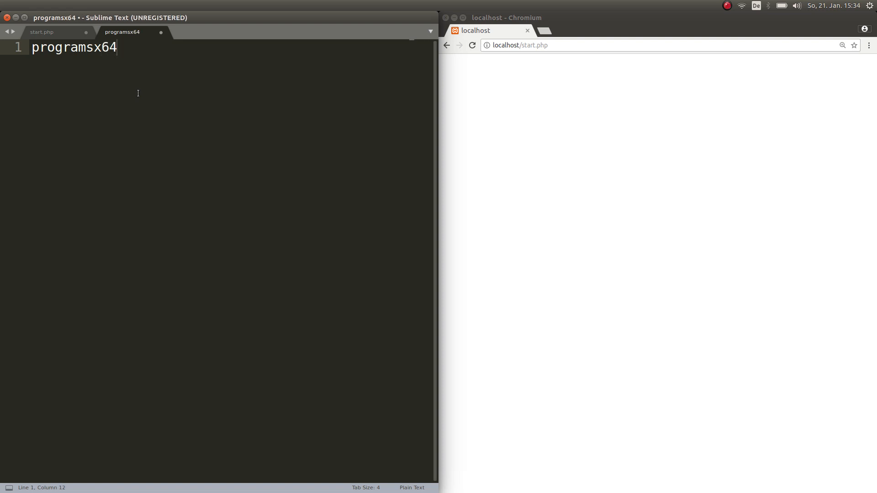
key("Return")
type("-> ")
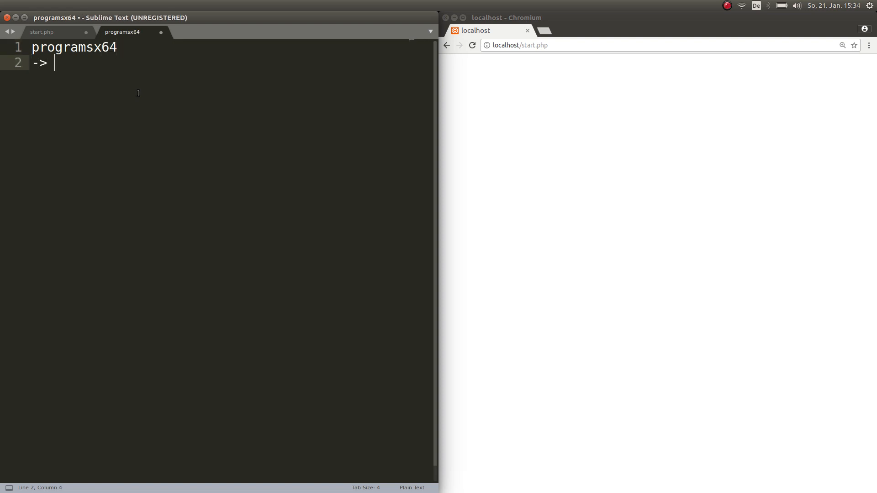
type("xam")
type("pp")
key("Return")
type("->")
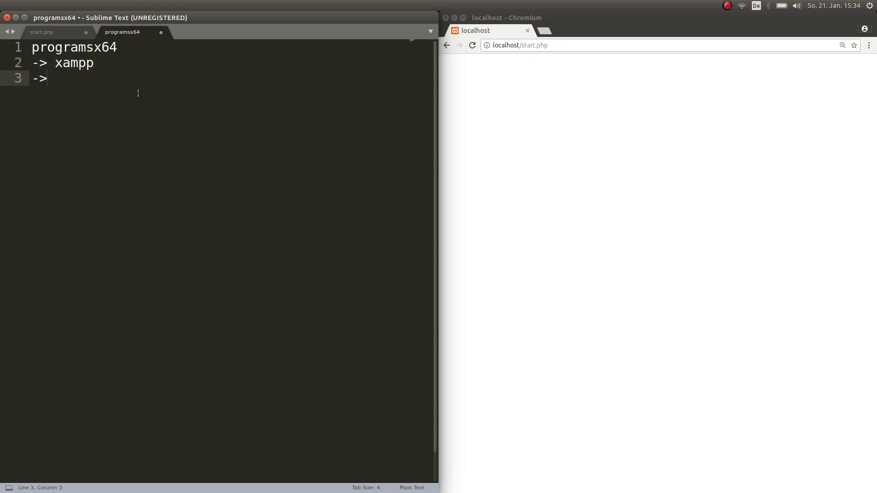
type("htdocs")
key("Left")
key("Left")
key("Left")
key("Left")
key("Left")
Step: Start Save As for the note and browse from the file-system root into /opt
mouse_move(110, 16)
left_click(57, 18)
mouse_move(40, 17)
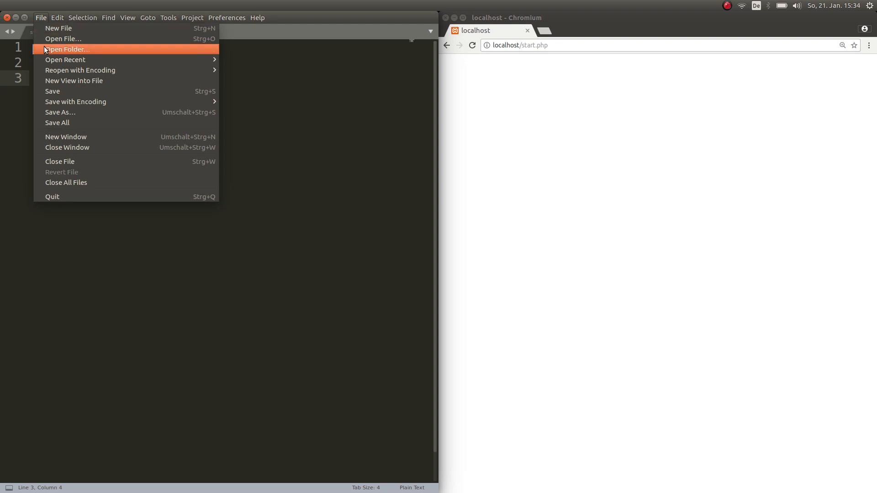
left_click(70, 112)
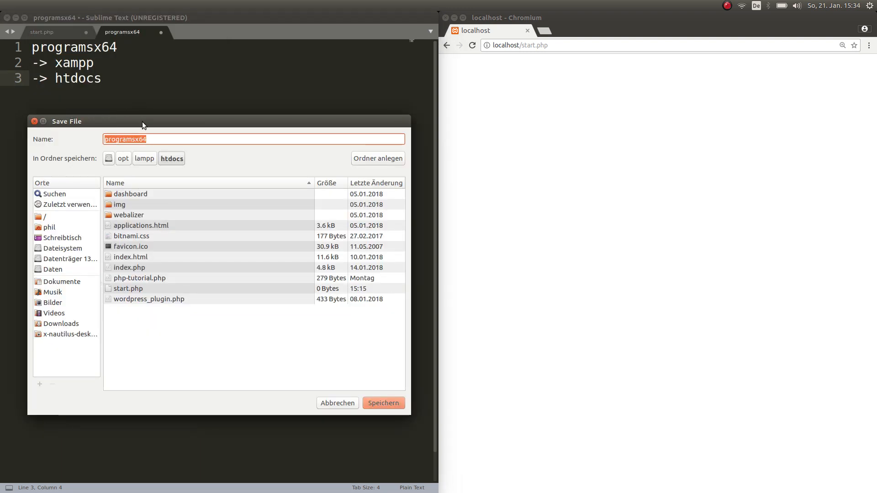
type("start.")
type("php")
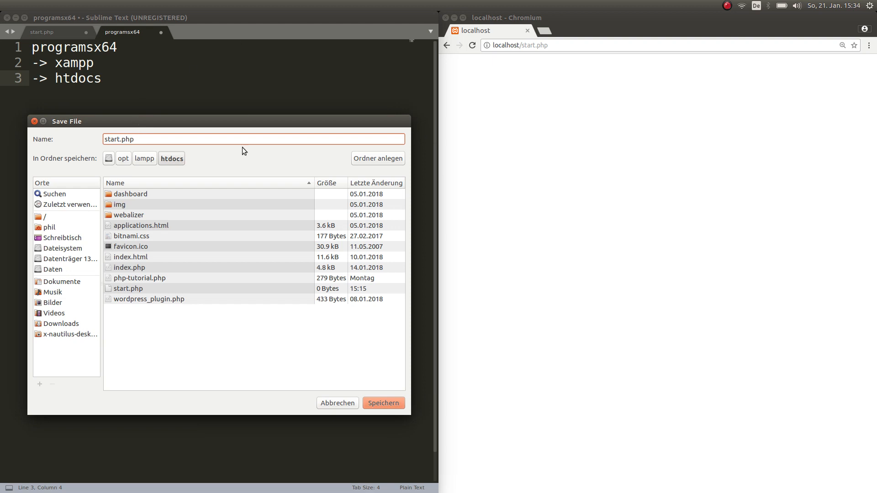
left_click(109, 158)
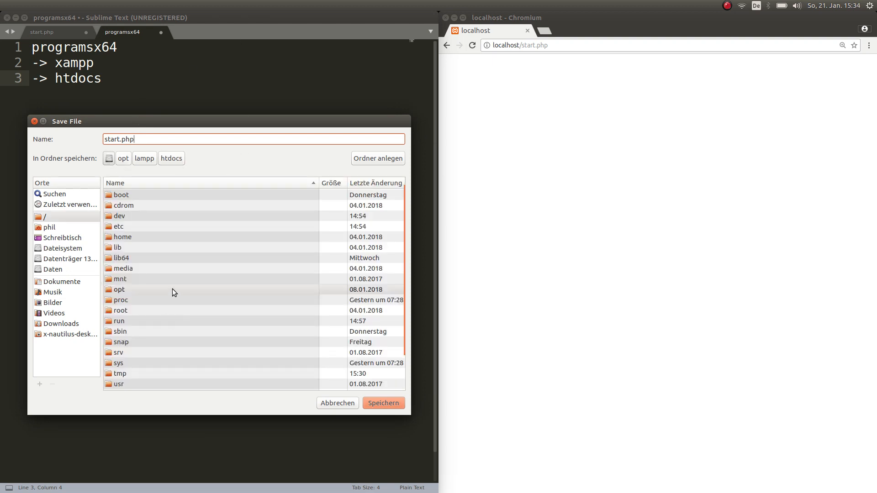
left_click(116, 289)
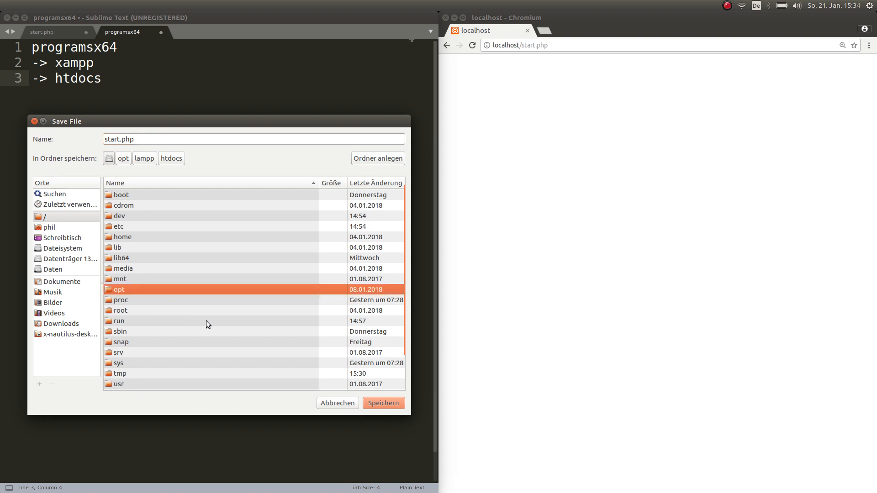
double_click(185, 290)
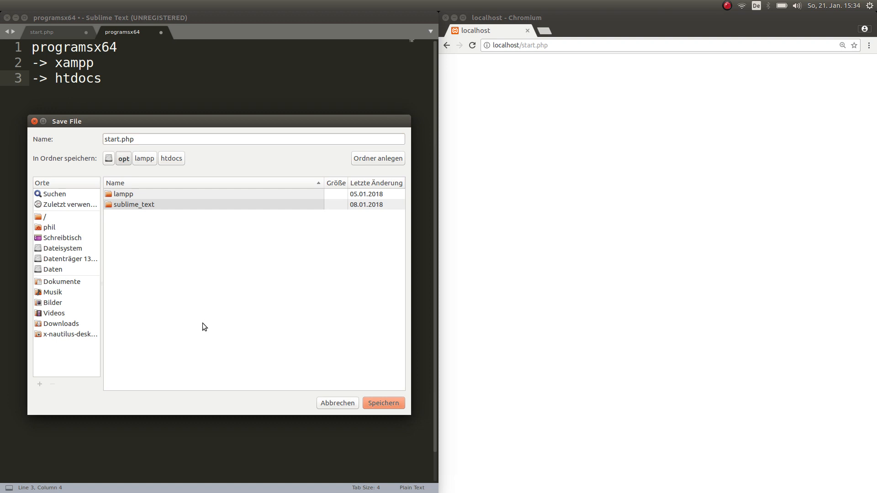
Step: Browse on into lampp/htdocs, then cancel without saving the note
double_click(147, 195)
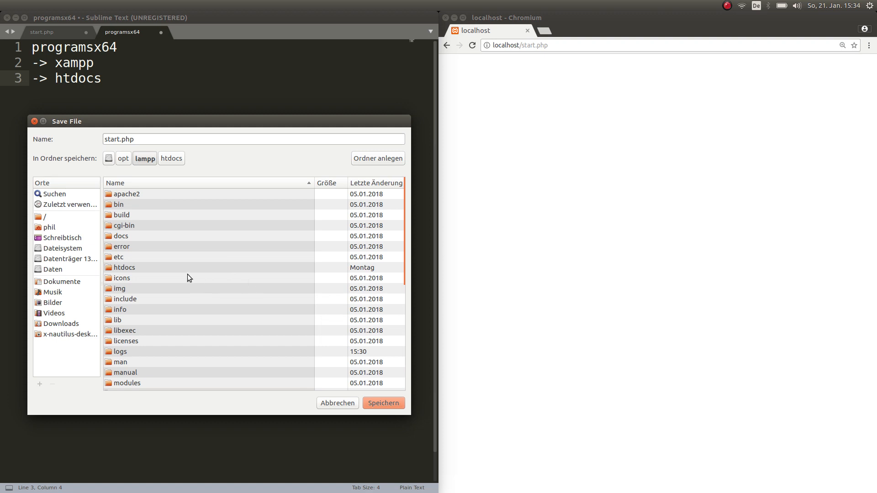
left_click(136, 270)
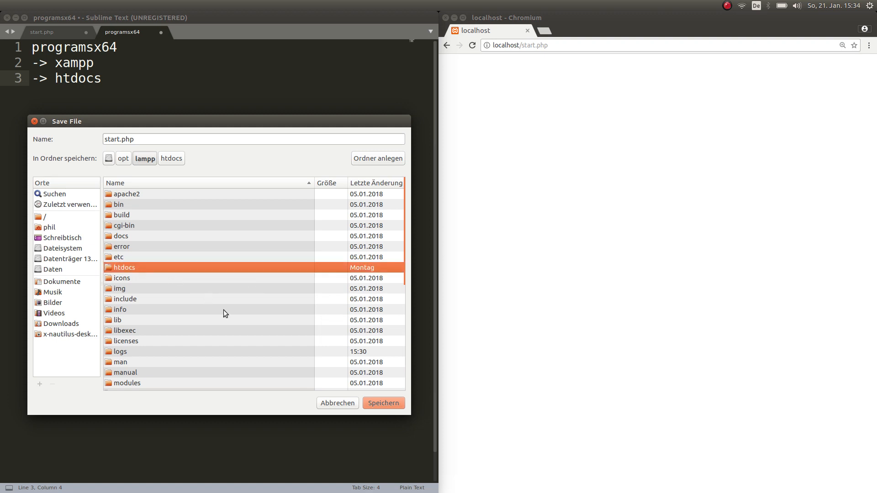
double_click(169, 268)
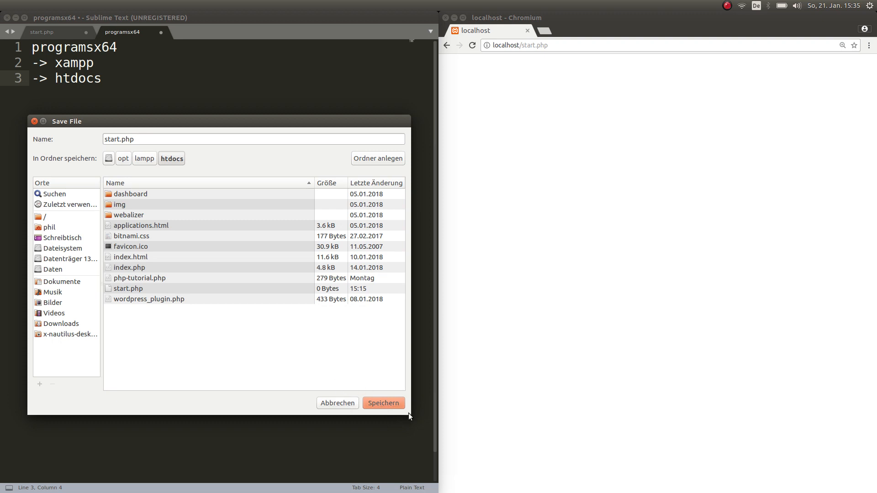
left_click(337, 403)
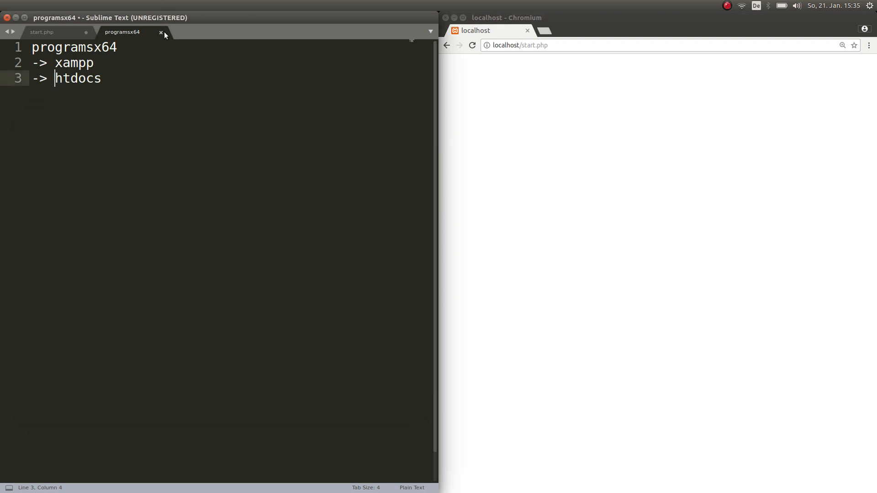
Step: Discard the programsx64 note without saving and shrink the start.php editor font twice
left_click(161, 32)
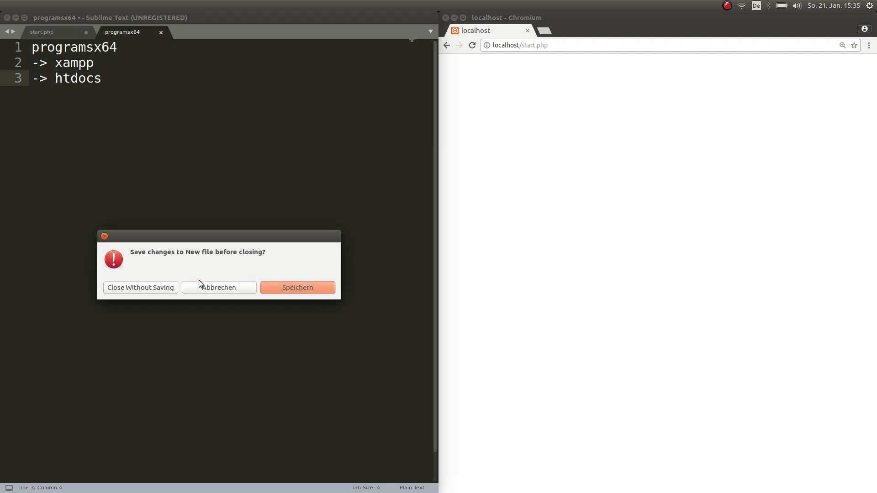
left_click(162, 287)
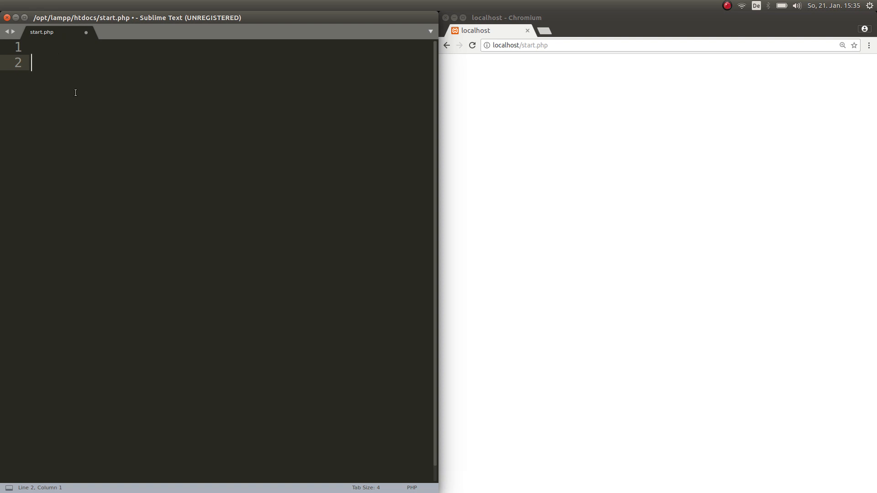
key("ctrl+minus")
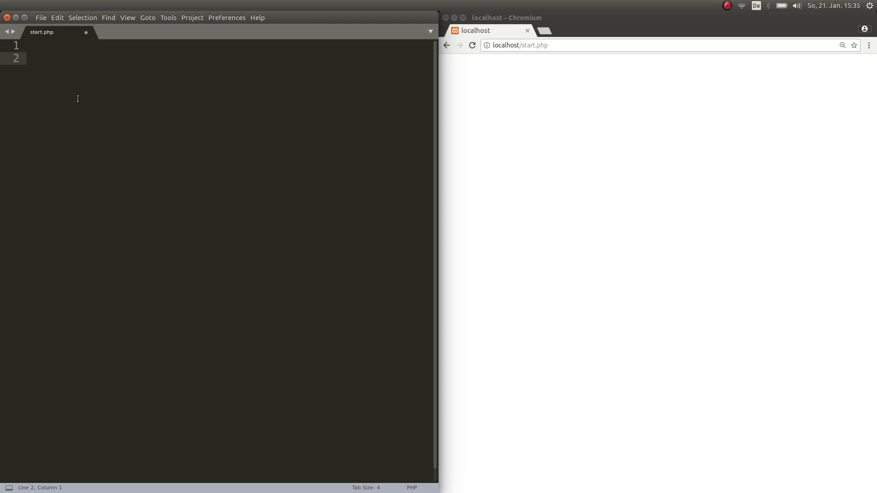
key("ctrl+minus")
mouse_move(658, 18)
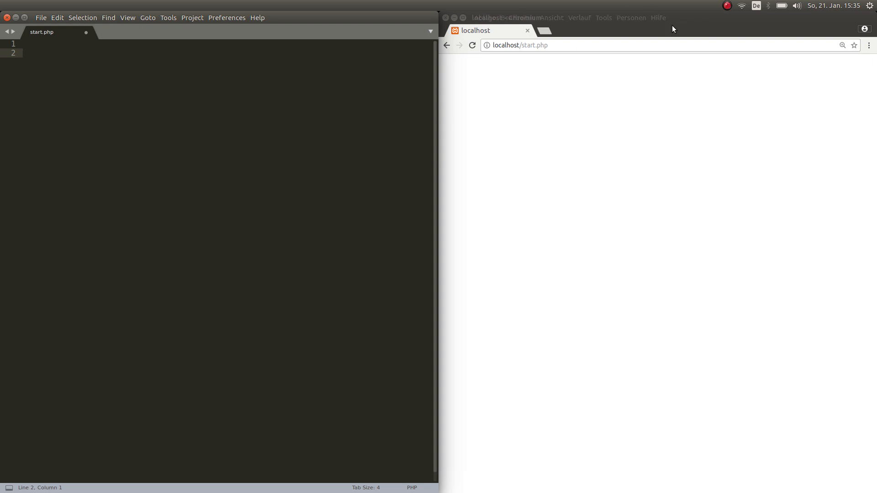
left_click(574, 45)
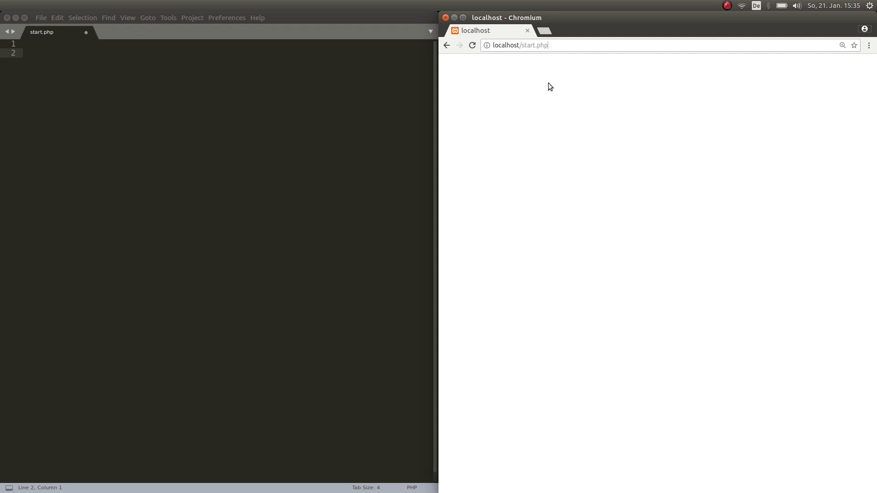
left_click(593, 45)
left_click(139, 129)
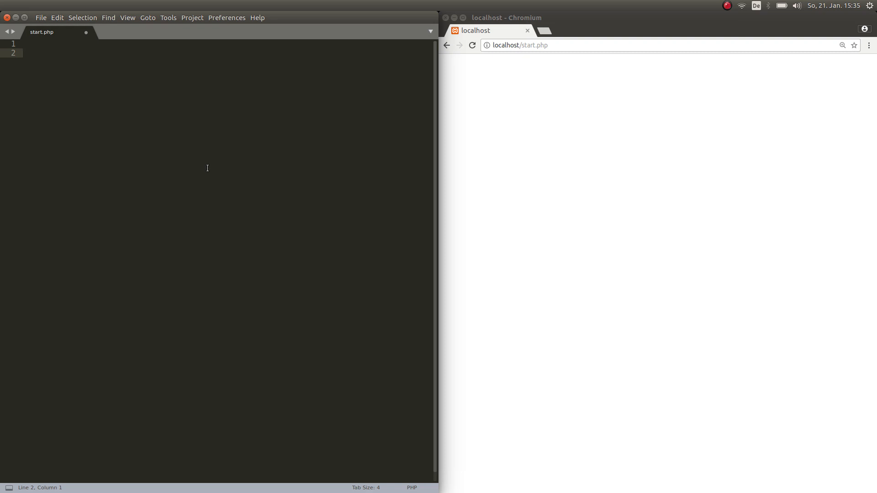
Step: Begin start.php with the <?php tag on line 1 followed by an empty line
key("BackSpace")
type("<")
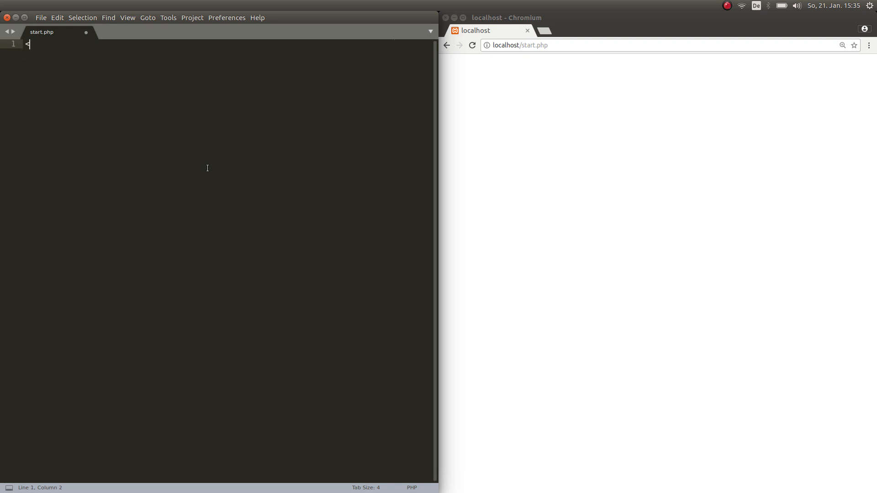
type("?ph")
type("p")
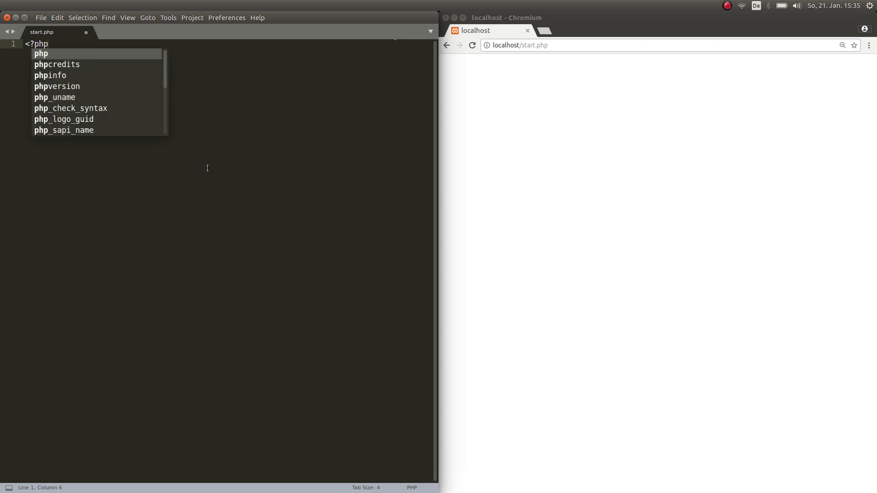
key("Escape")
key("Return")
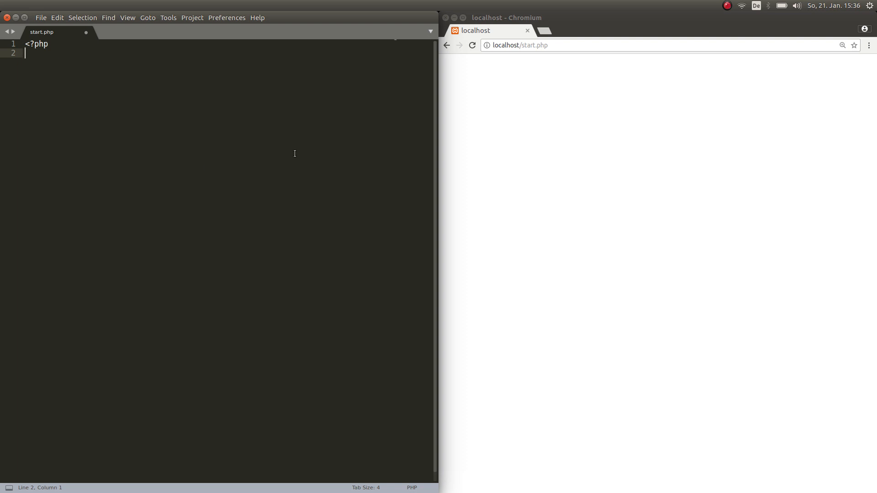
Step: Write echo "Hello world"; on line 3 of start.php and save it
left_click(717, 191)
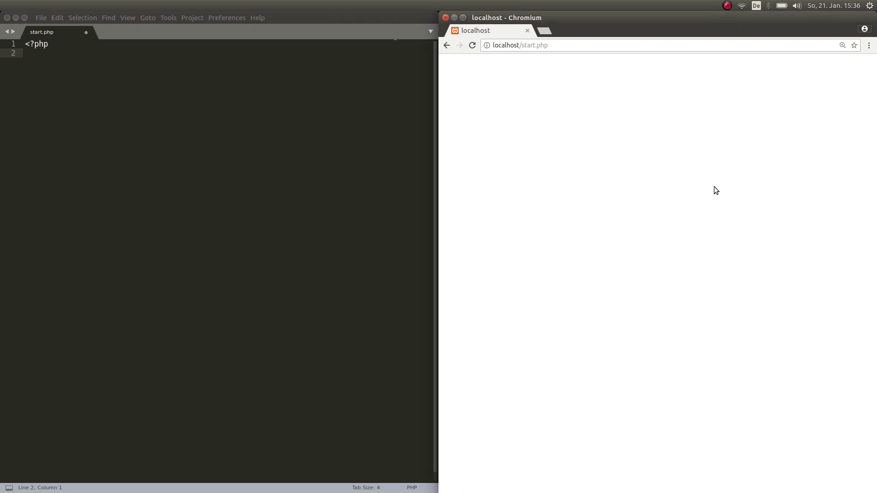
left_click(108, 97)
key("Return")
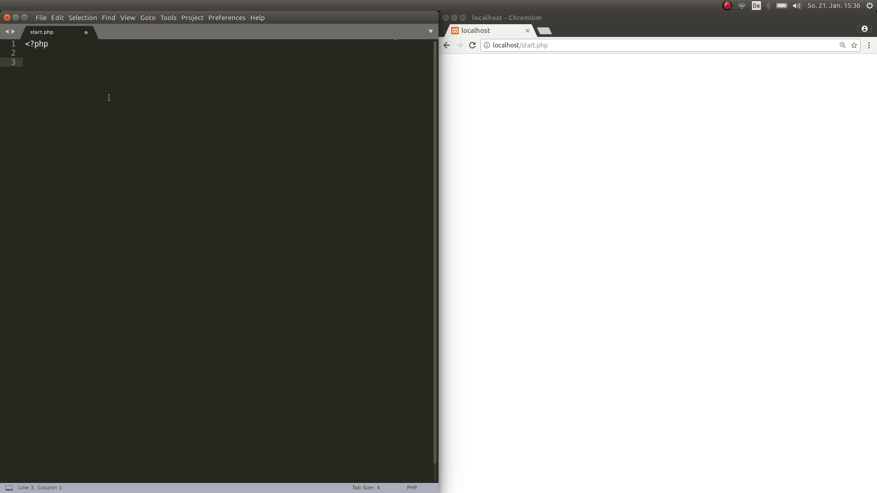
type("echo ")
type("\"")
type("Welcome")
key("BackSpace")
key("BackSpace")
key("BackSpace")
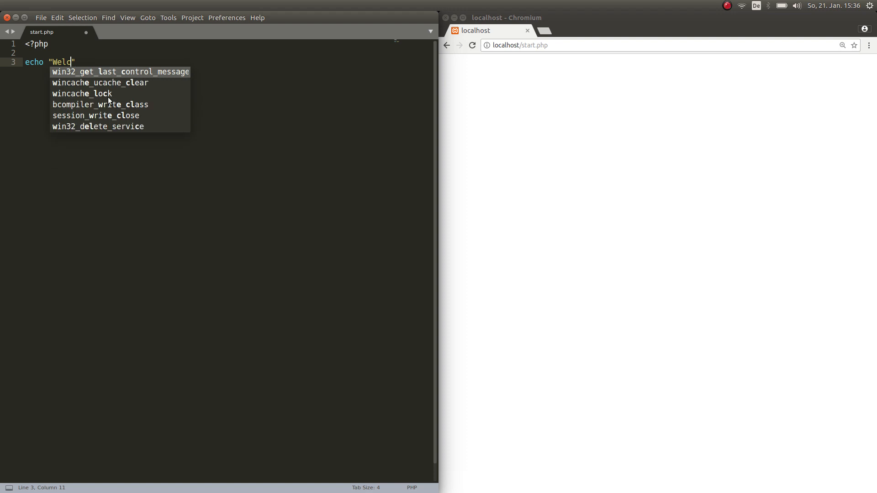
type("Hello ")
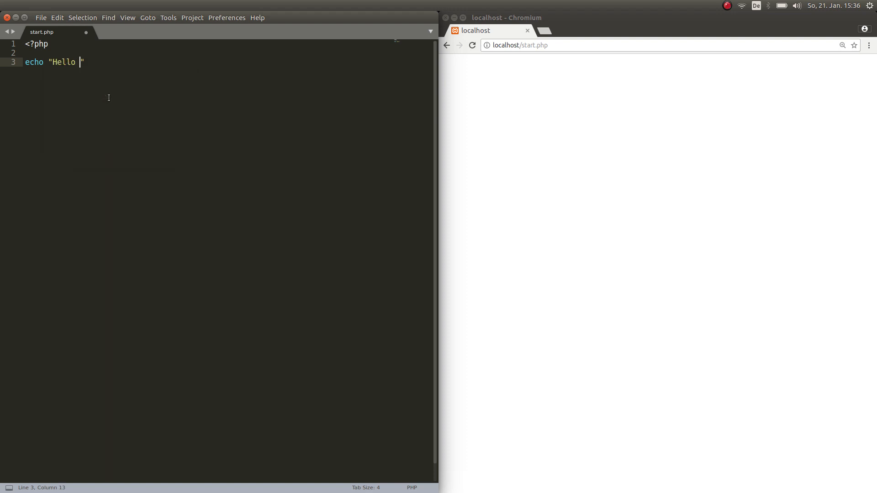
type("world")
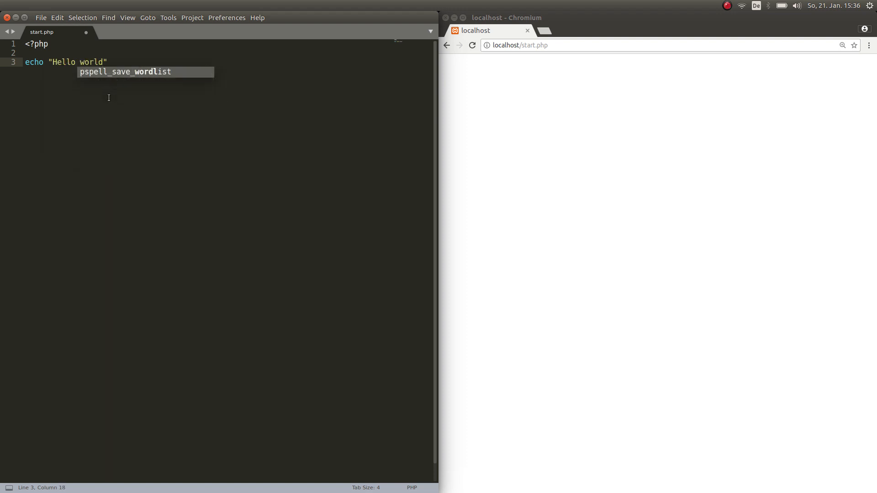
key("Right")
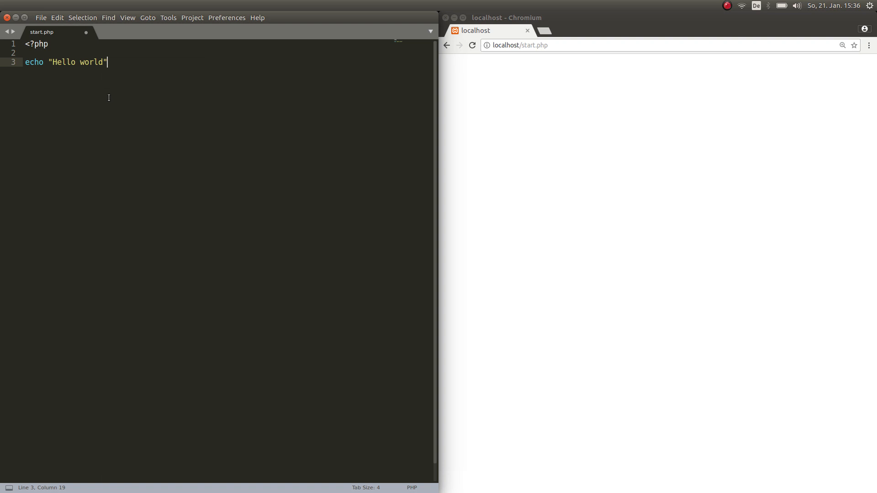
type(";")
key("ctrl+s")
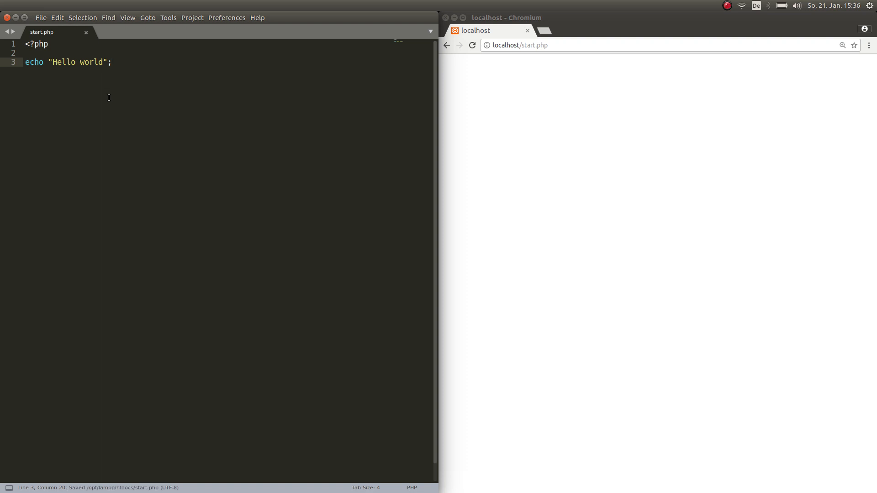
Step: Reload localhost/start.php in Chromium to show Hello world, then return to the editor
left_click(473, 45)
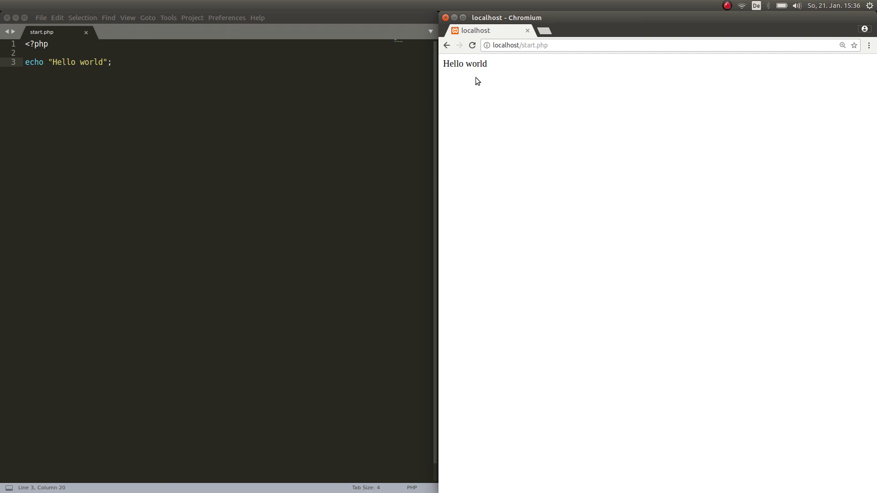
left_click(123, 65)
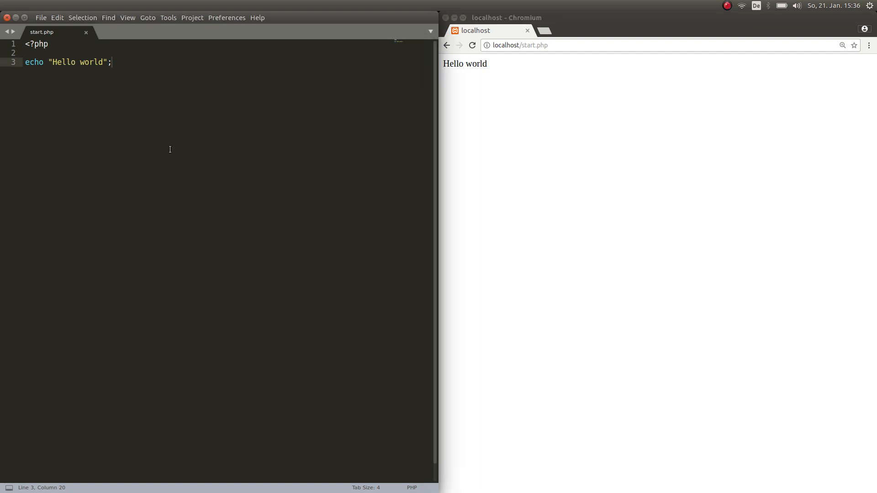